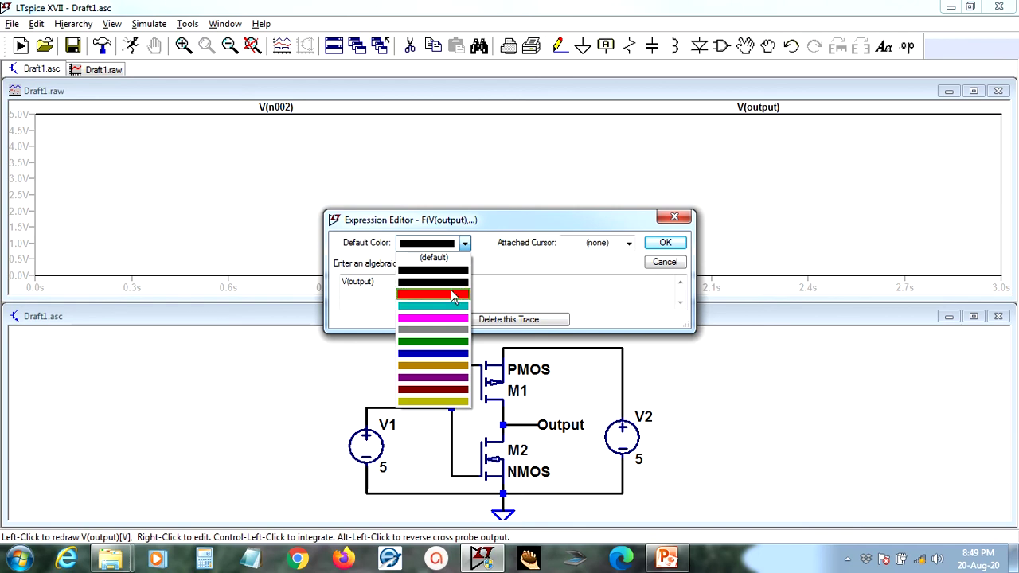
- Apply red to the V(output) trace and set the V(n002) trace color to blue
{"action": "left_click", "coordinate": [651, 244]}
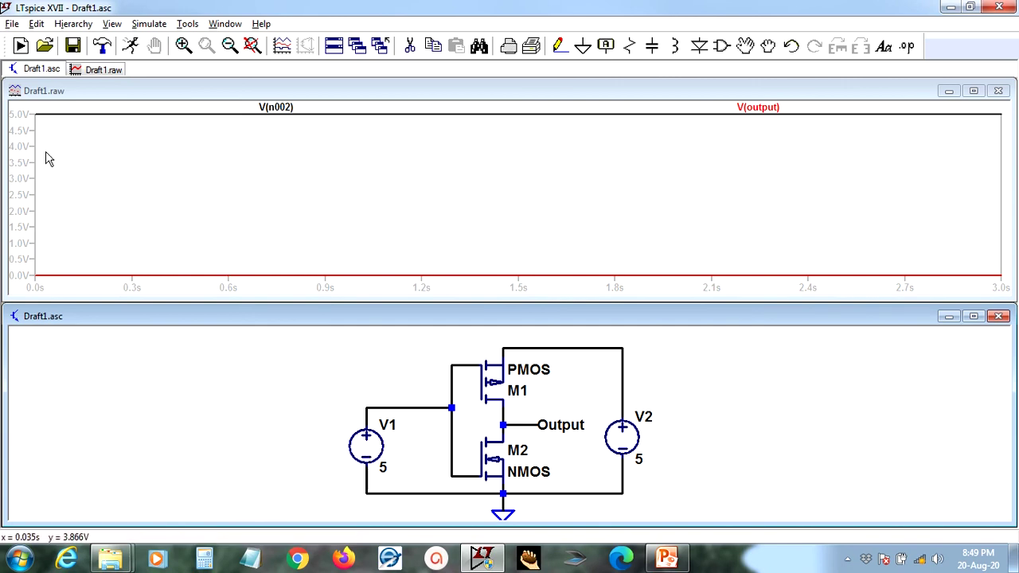
{"action": "right_click", "coordinate": [263, 110]}
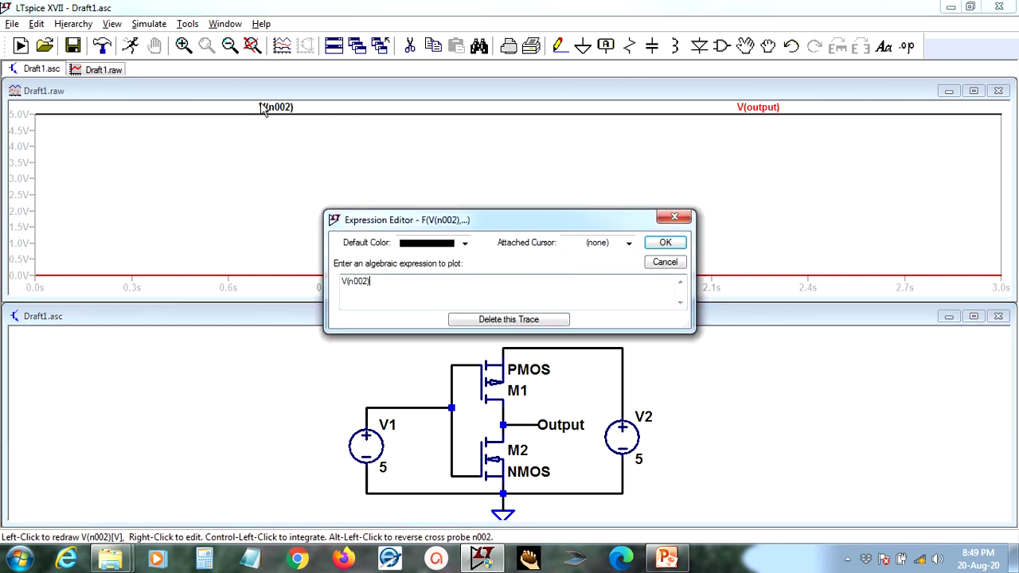
{"action": "left_click", "coordinate": [466, 243]}
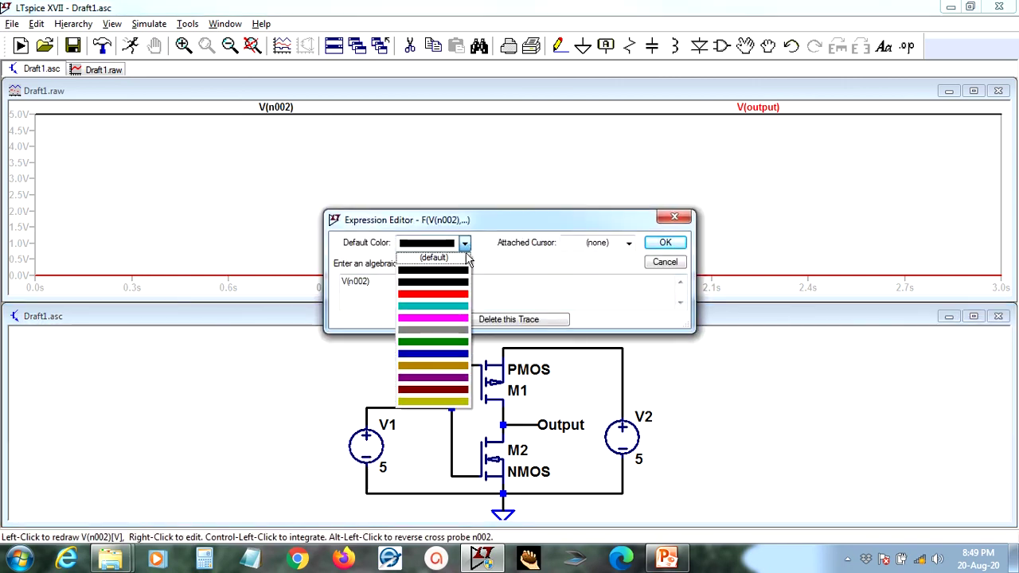
{"action": "left_click", "coordinate": [437, 350]}
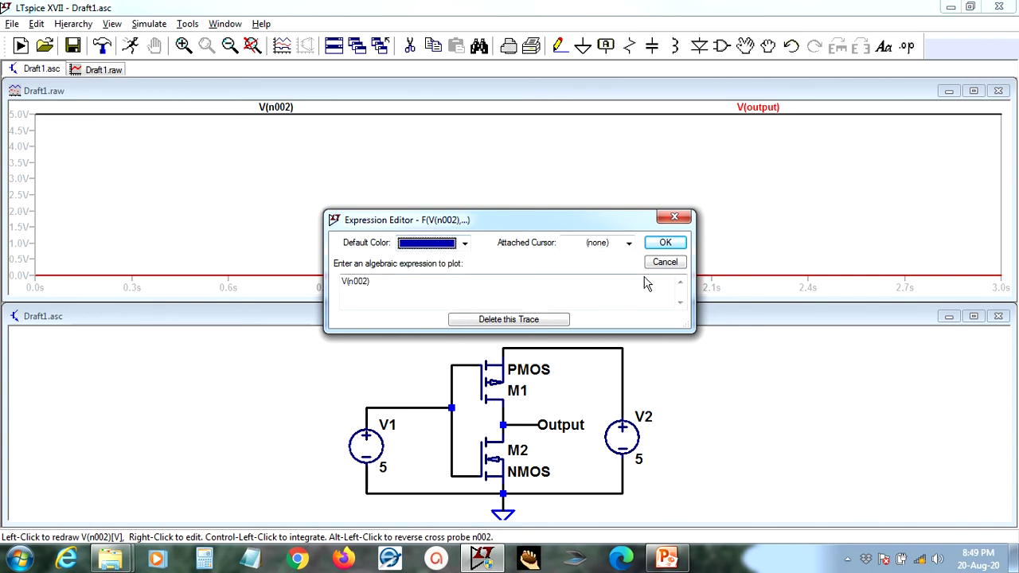
{"action": "left_click", "coordinate": [664, 243]}
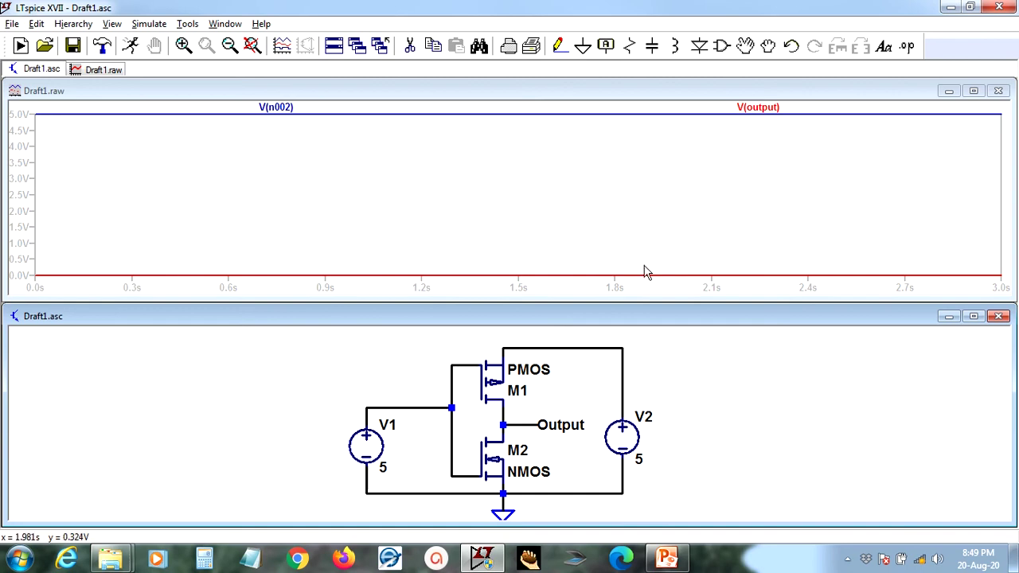
- Set the value of voltage source V1 to 0 and rerun the simulation
{"action": "right_click", "coordinate": [383, 471]}
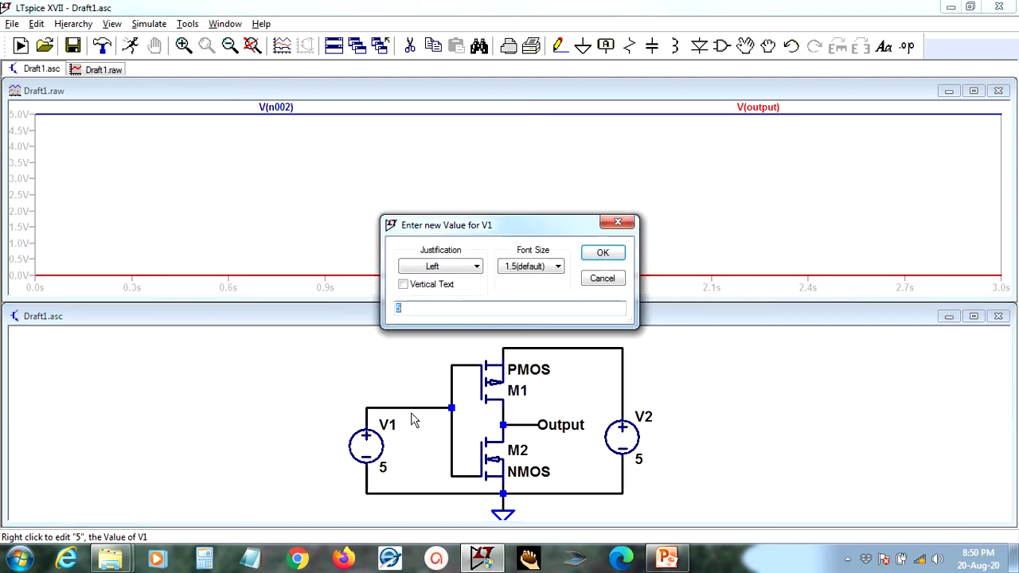
{"action": "type", "text": "0"}
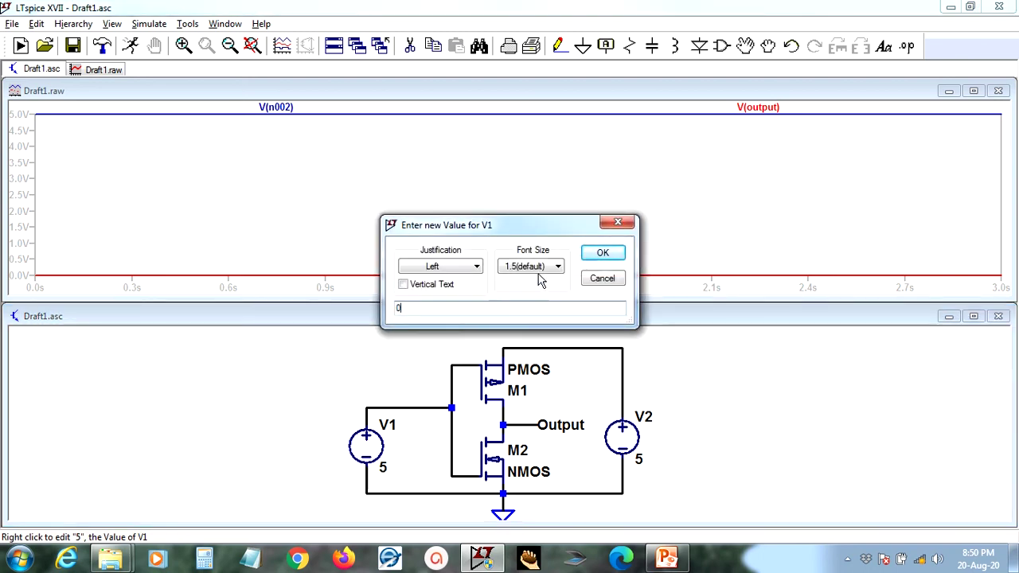
{"action": "left_click", "coordinate": [594, 255]}
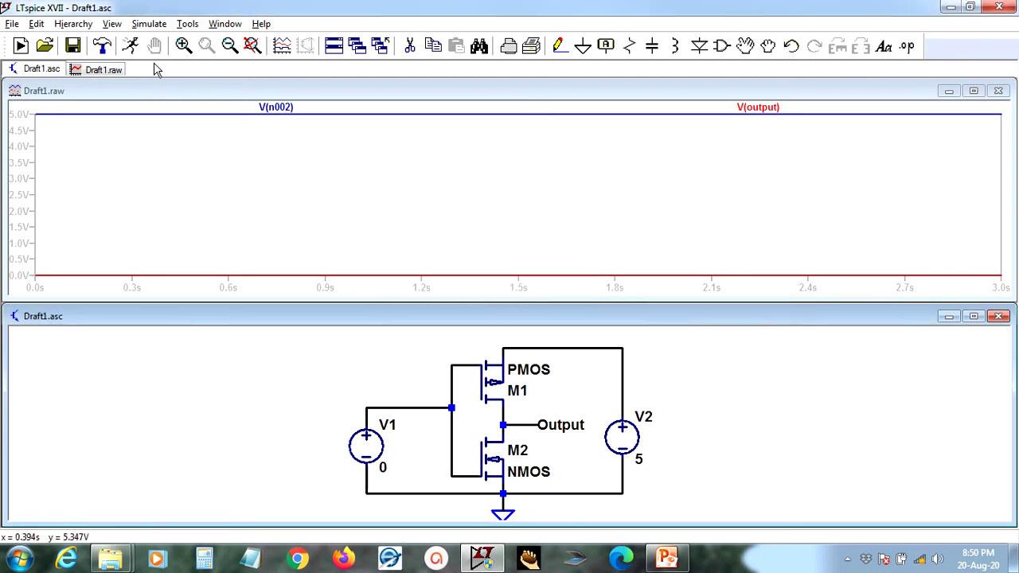
{"action": "left_click", "coordinate": [134, 46]}
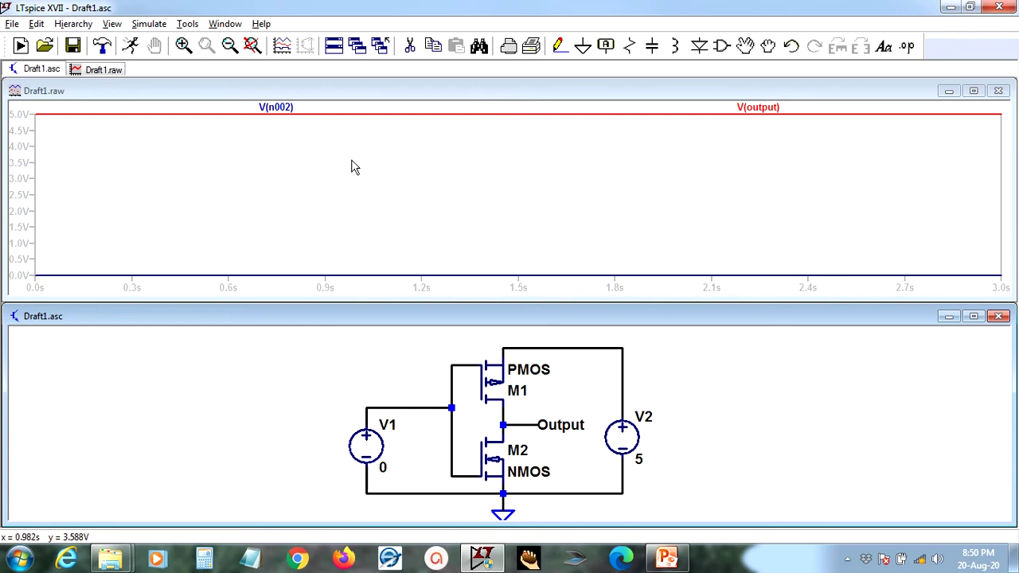
- Make V1 a PULSE source with Von 5 V, Ton 0.5 s and Tperiod 1 s, and rerun the simulation
{"action": "right_click", "coordinate": [375, 453]}
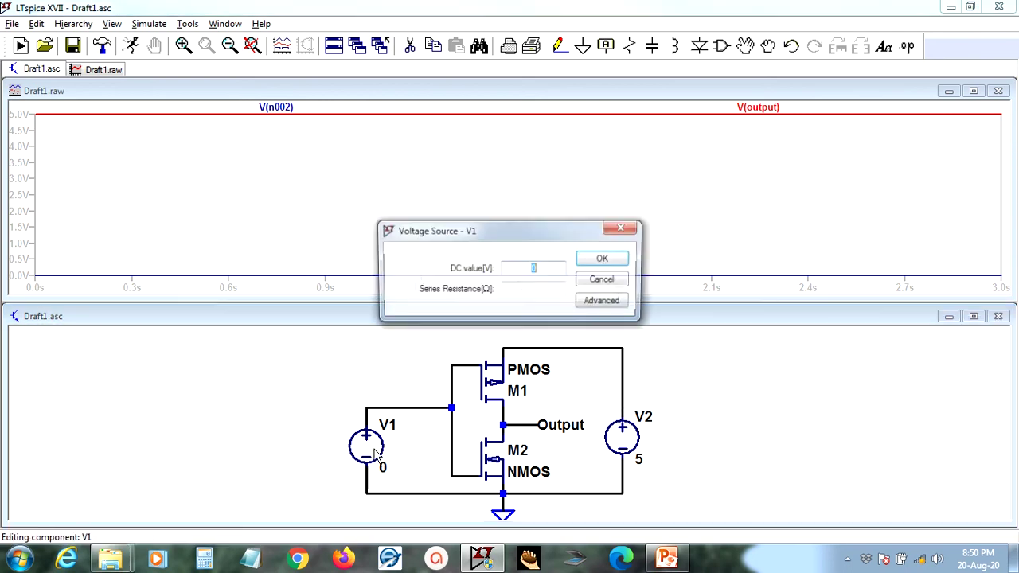
{"action": "left_click", "coordinate": [604, 302]}
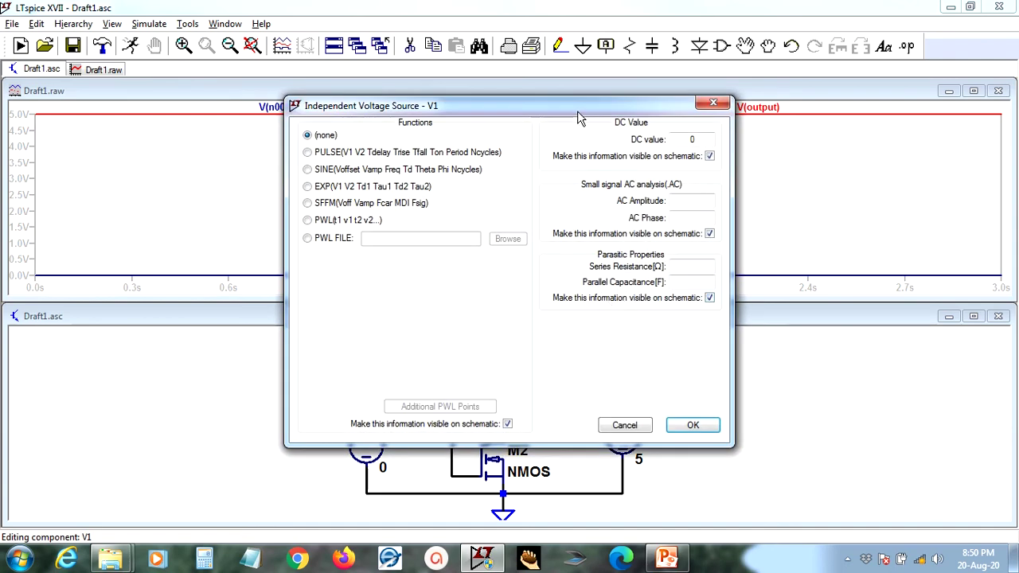
{"action": "left_click_drag", "start_coordinate": [577, 113], "coordinate": [492, 66]}
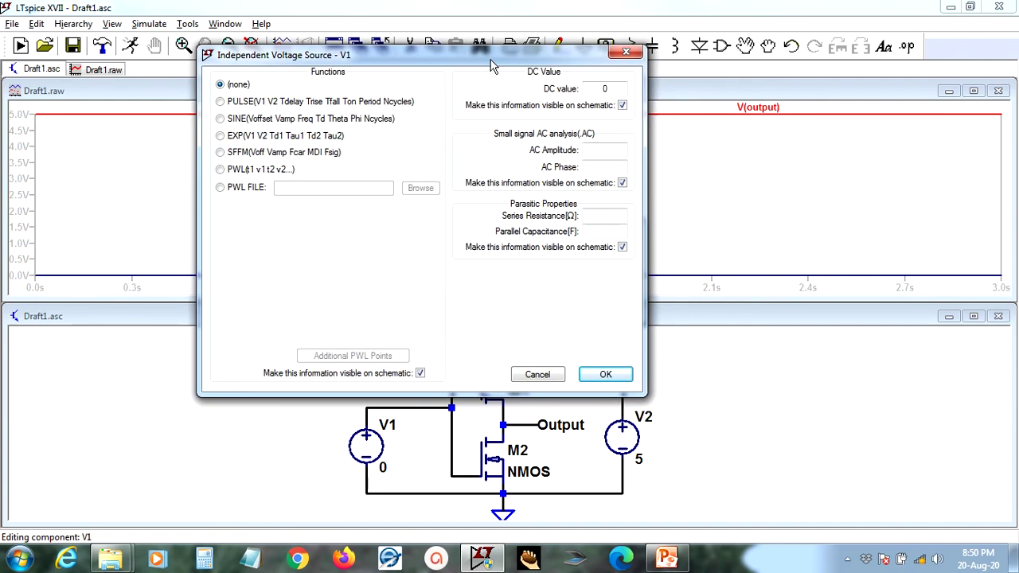
{"action": "left_click", "coordinate": [221, 102]}
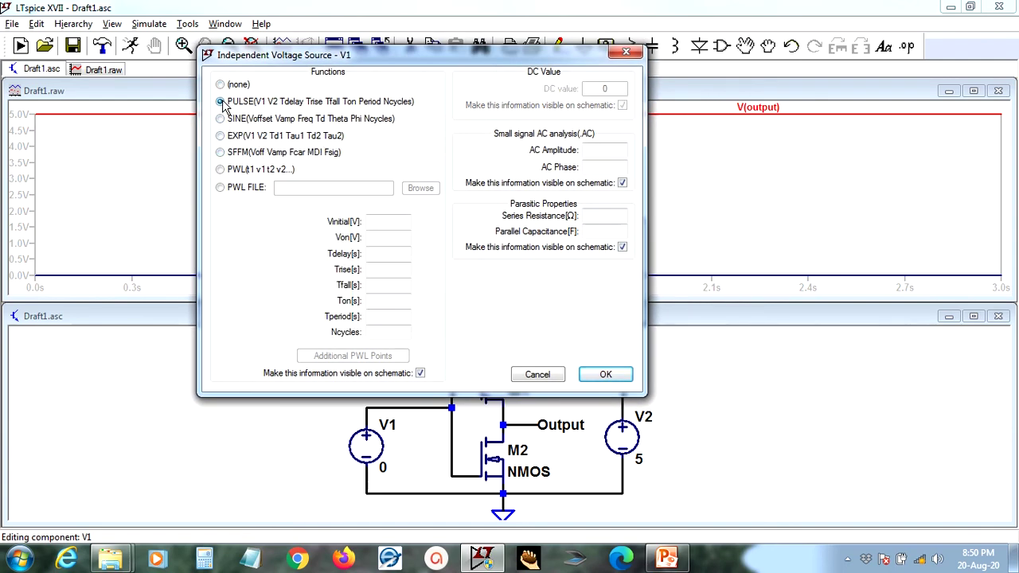
{"action": "left_click", "coordinate": [385, 240]}
{"action": "left_click_drag", "start_coordinate": [447, 54], "coordinate": [369, 55]}
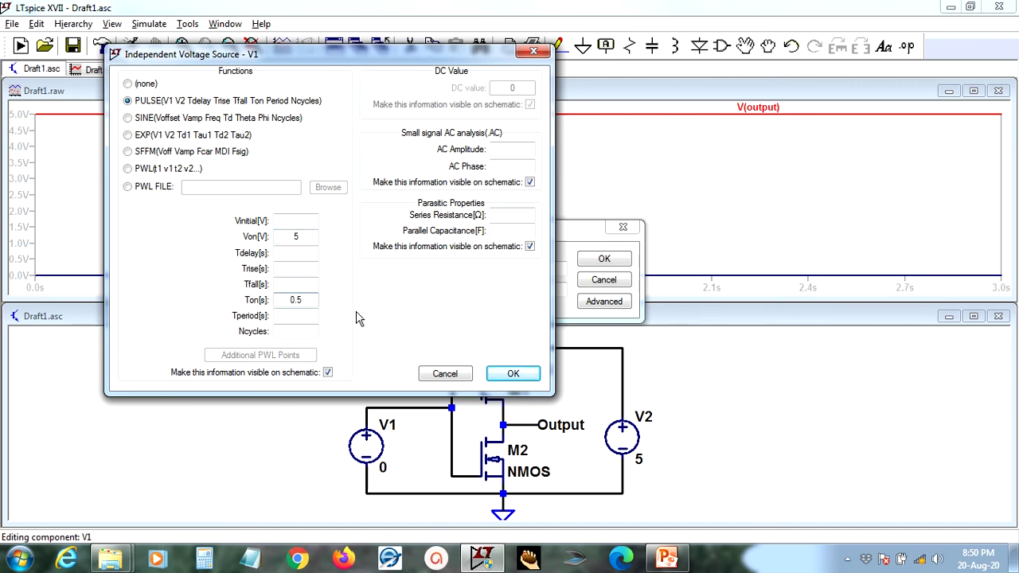
{"action": "left_click", "coordinate": [308, 316]}
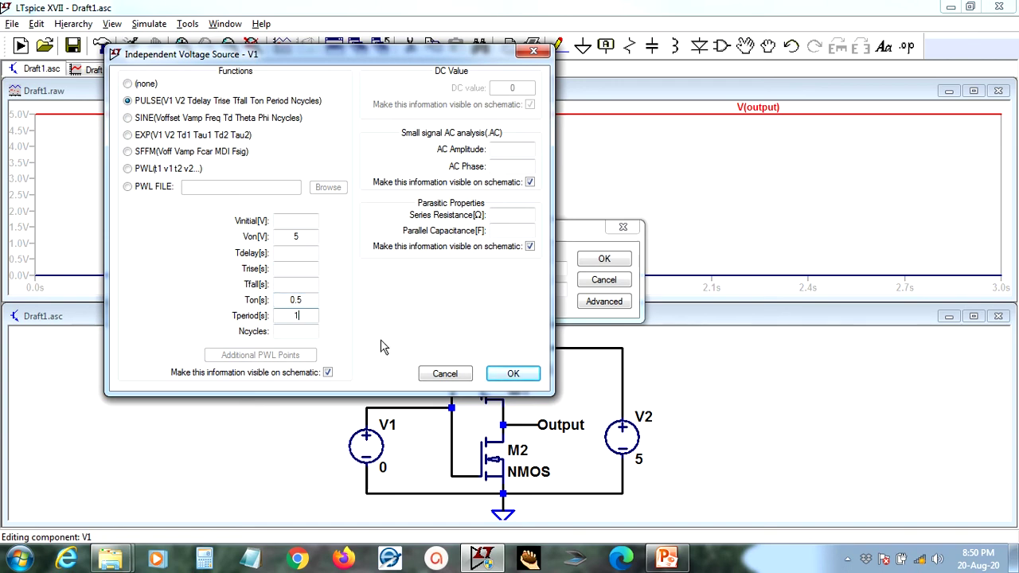
{"action": "left_click", "coordinate": [512, 375]}
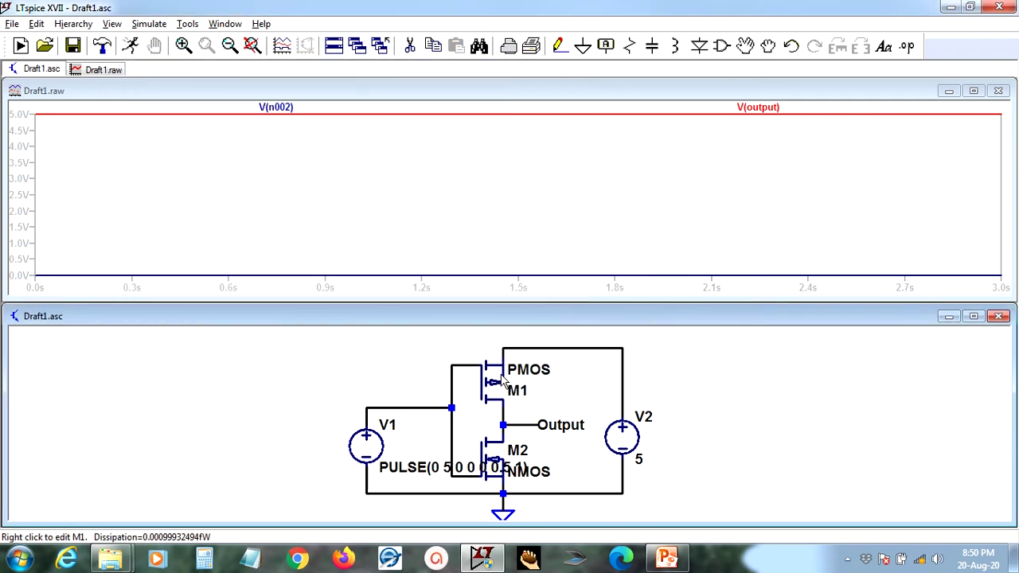
{"action": "left_click", "coordinate": [130, 46]}
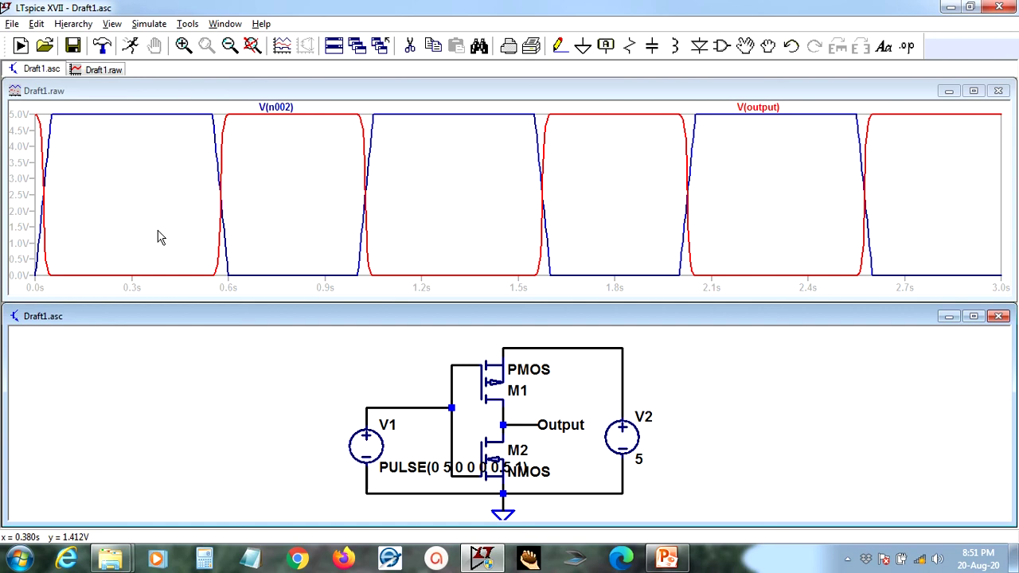
- Set V1's pulse rise time and fall time to 1e-6 s each and rerun the simulation
{"action": "right_click", "coordinate": [373, 451]}
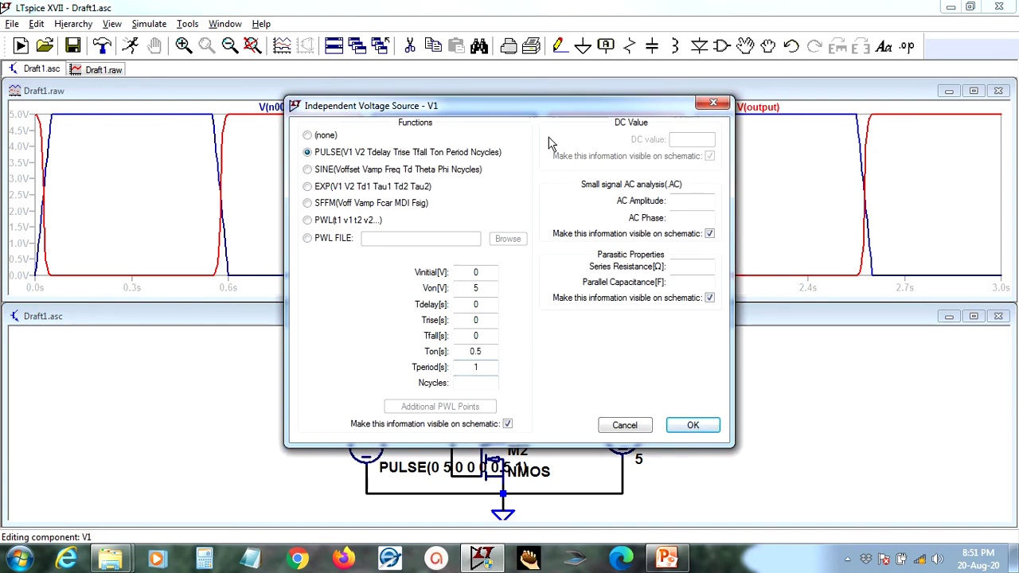
{"action": "left_click_drag", "start_coordinate": [533, 108], "coordinate": [384, 57]}
{"action": "double_click", "coordinate": [334, 270]}
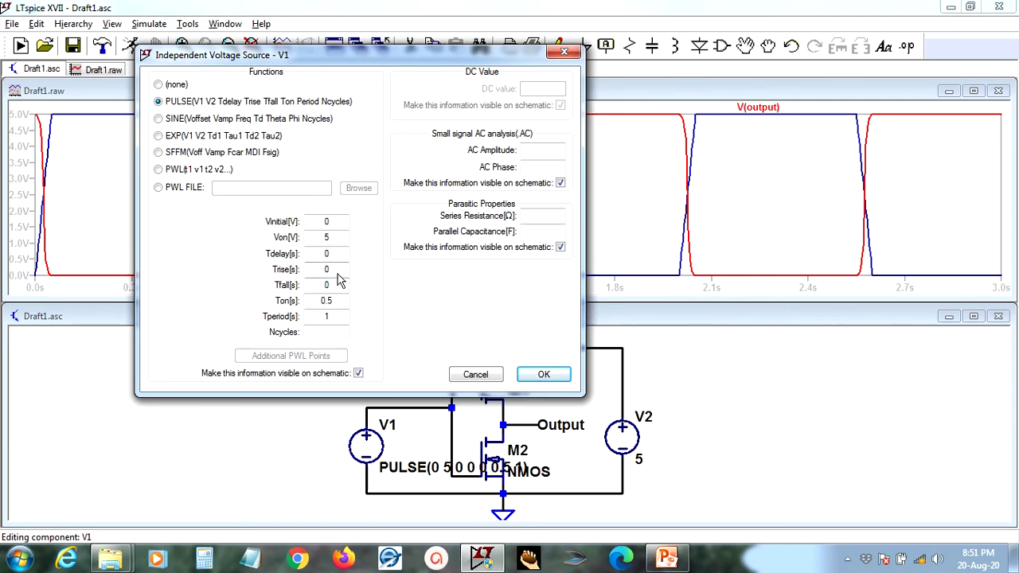
{"action": "type", "text": "1e-6"}
{"action": "double_click", "coordinate": [328, 285]}
{"action": "type", "text": "1e-6"}
{"action": "left_click", "coordinate": [530, 373]}
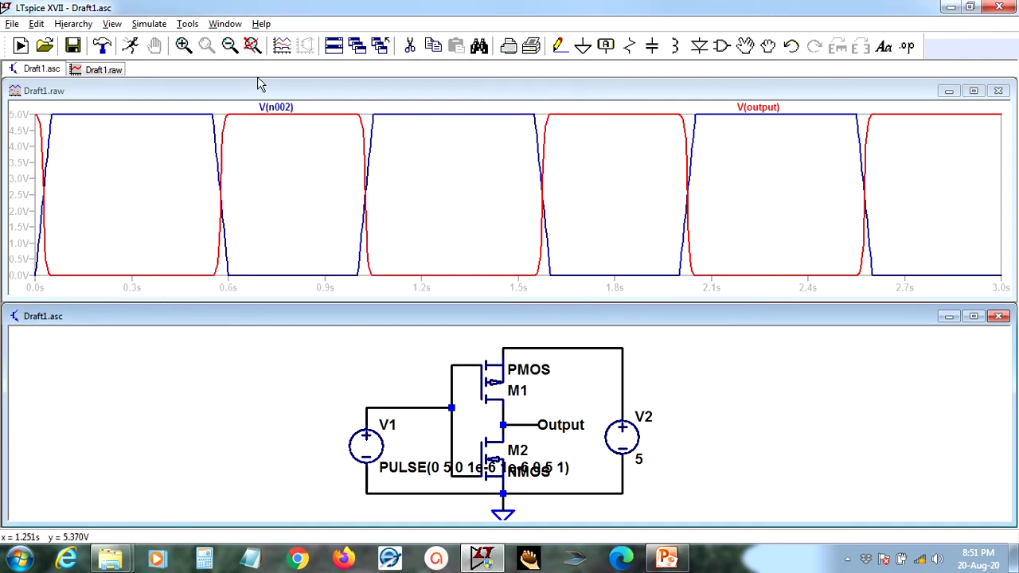
{"action": "left_click", "coordinate": [132, 47]}
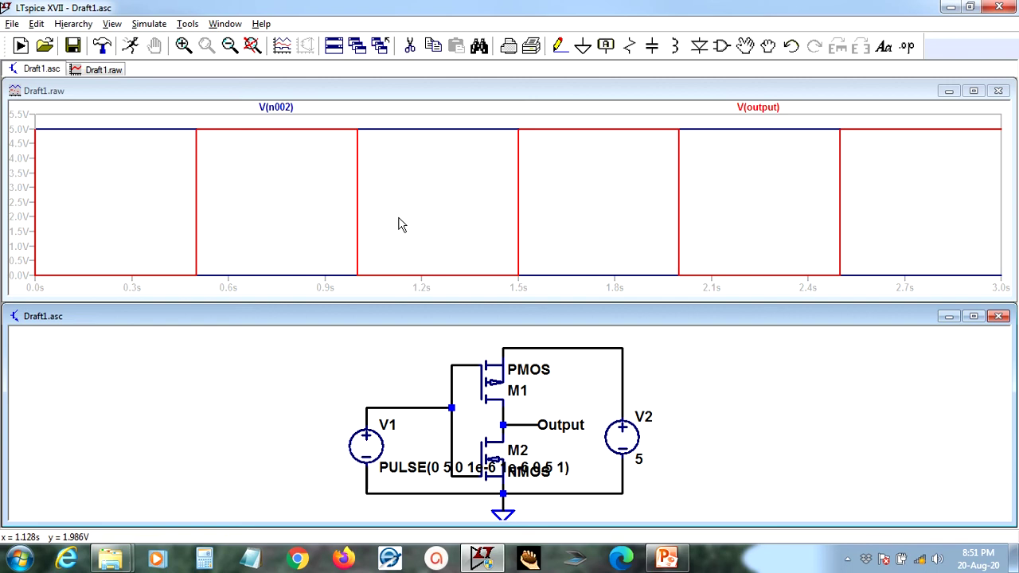
- Delete the V(output) trace from the waveform plot
{"action": "right_click", "coordinate": [760, 112]}
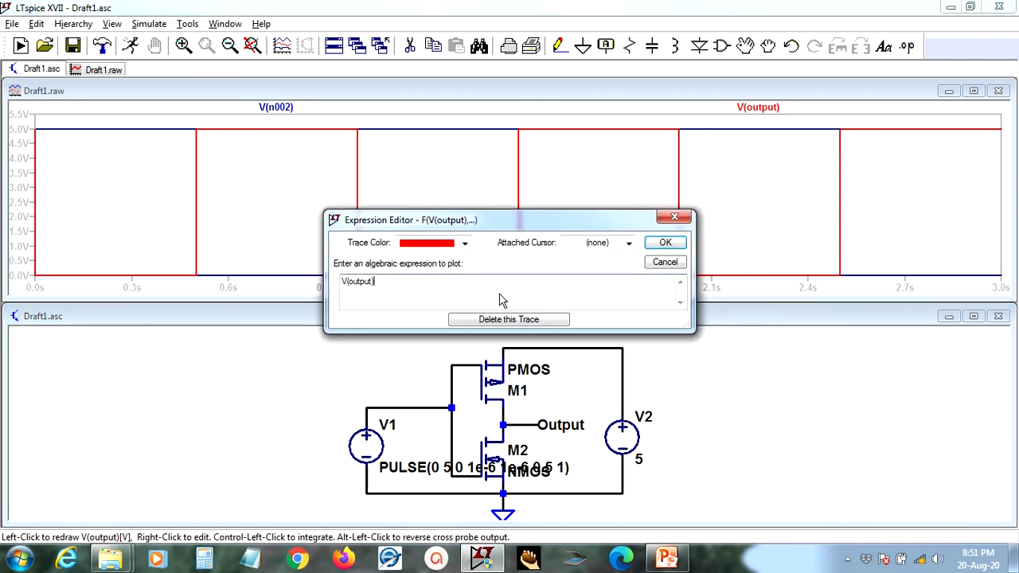
{"action": "left_click", "coordinate": [665, 262]}
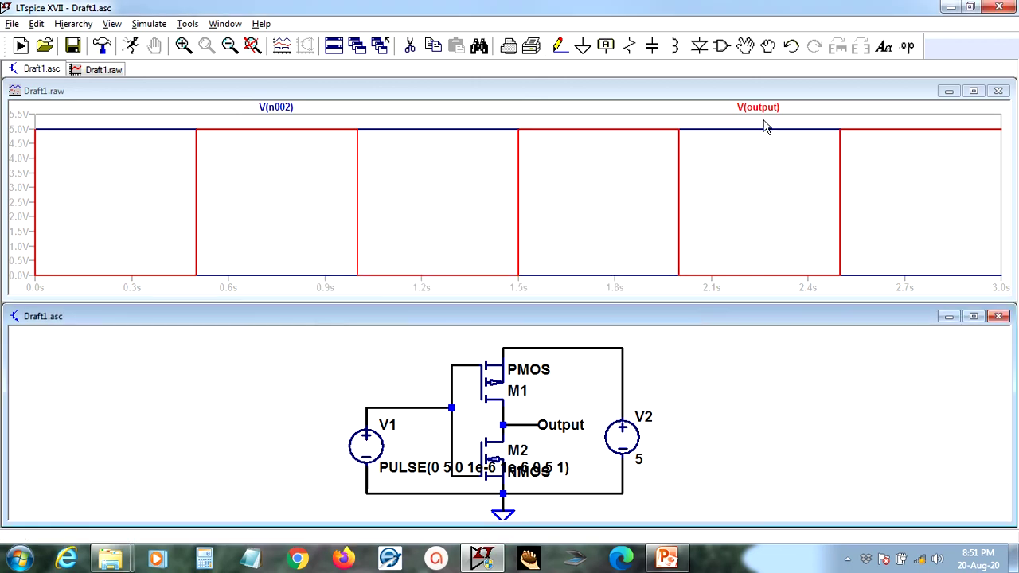
{"action": "right_click", "coordinate": [764, 114]}
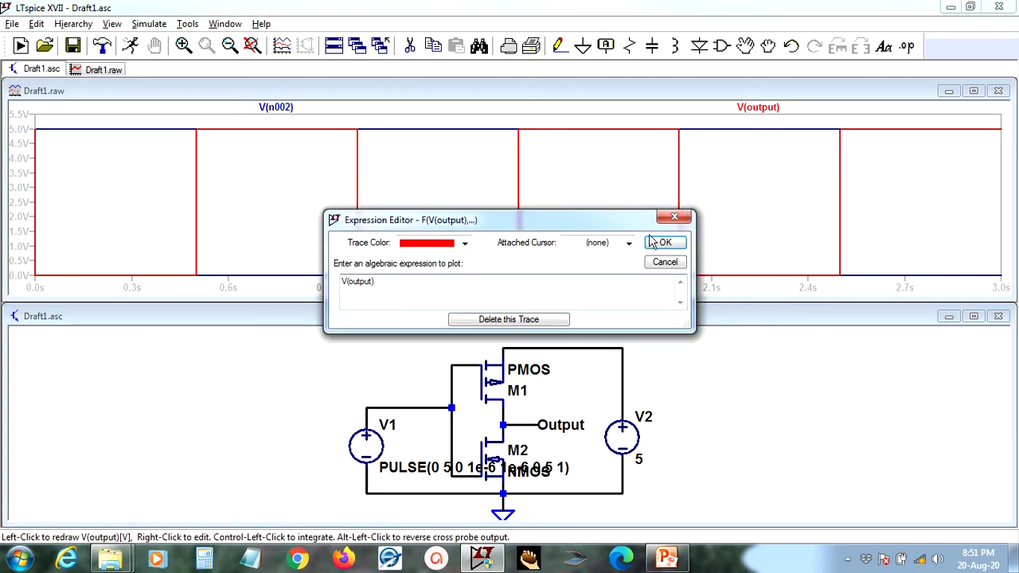
{"action": "left_click", "coordinate": [533, 320]}
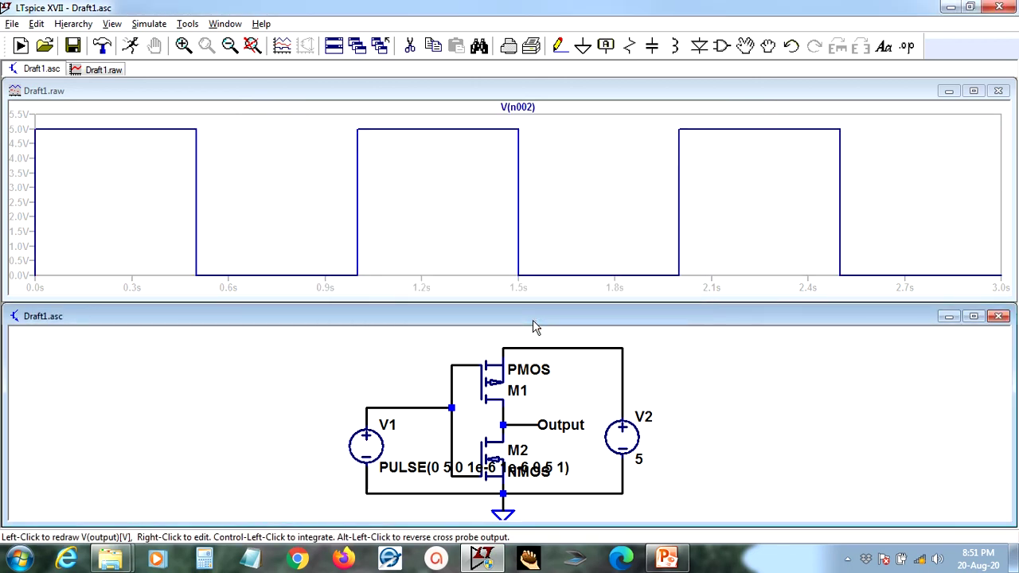
- Add a second plot pane to the waveform window and plot the Output node's voltage in it
{"action": "right_click", "coordinate": [587, 166]}
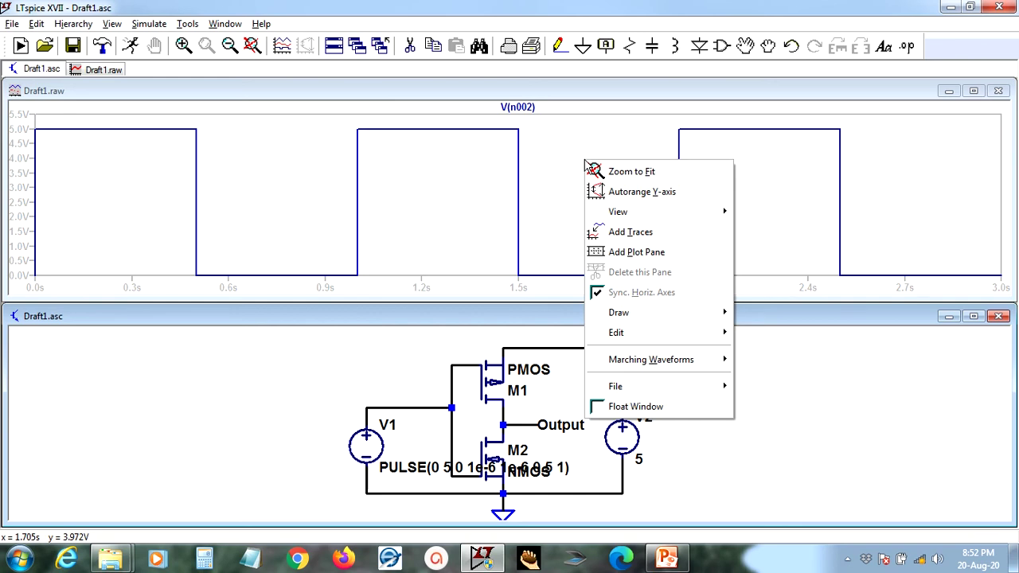
{"action": "left_click", "coordinate": [687, 263]}
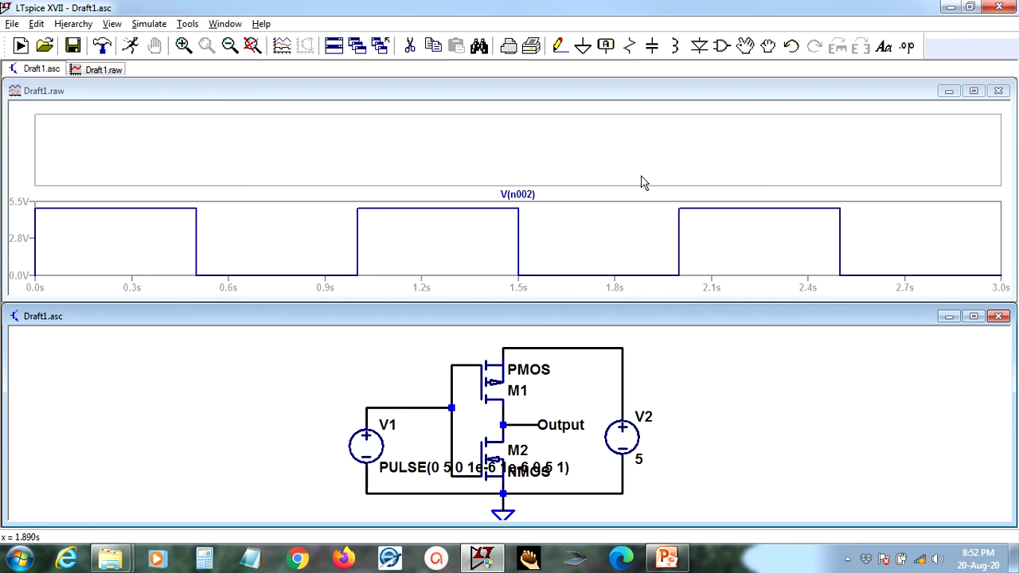
{"action": "left_click", "coordinate": [545, 432]}
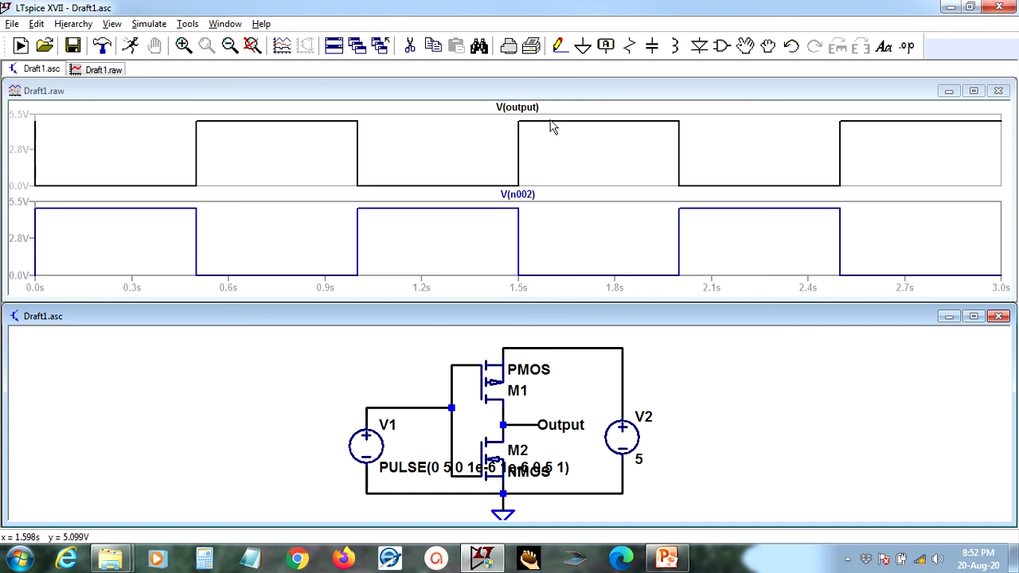
- Set the color of the V(output) trace in the new plot pane to red
{"action": "right_click", "coordinate": [524, 111]}
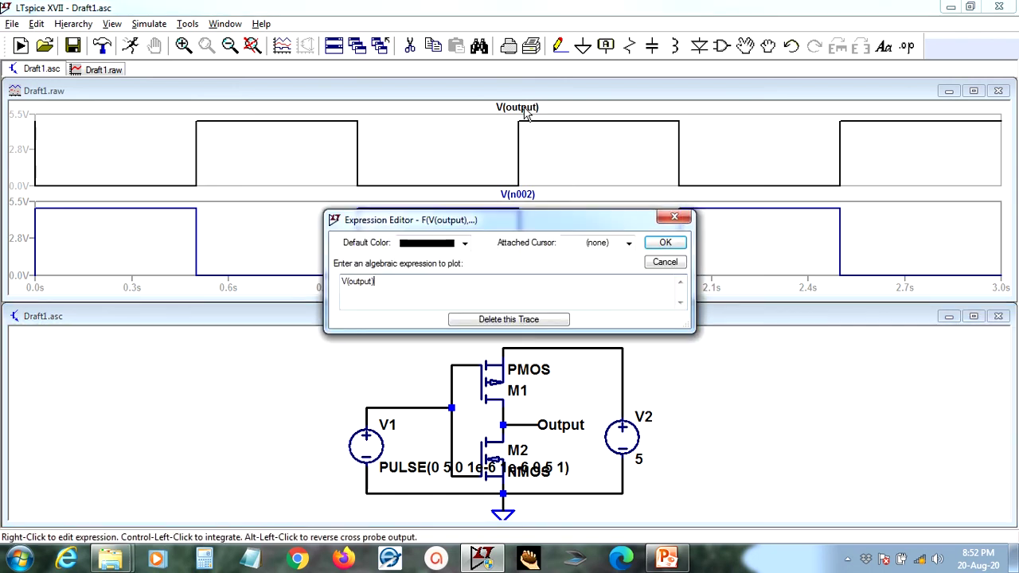
{"action": "left_click", "coordinate": [466, 243]}
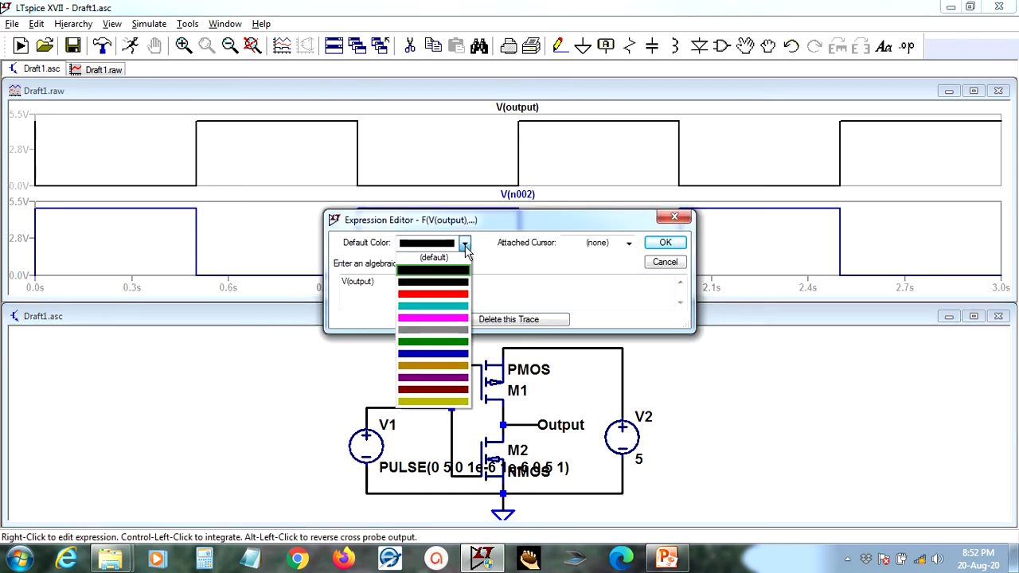
{"action": "left_click", "coordinate": [453, 296]}
{"action": "left_click", "coordinate": [666, 242]}
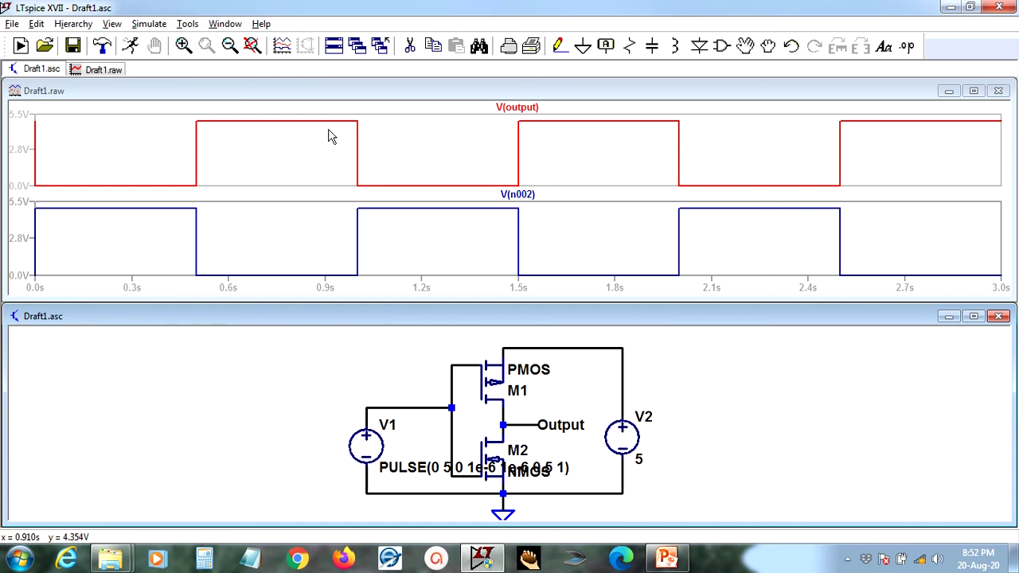
- Switch to the CMOS Inverter presentation in PowerPoint and start the slide show from the Thank You slide
{"action": "left_click", "coordinate": [668, 559]}
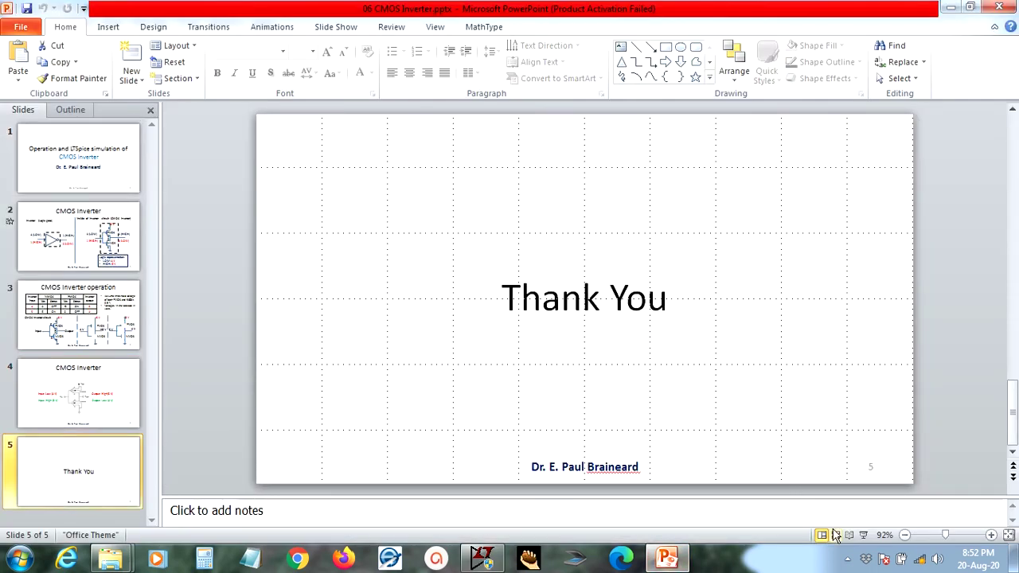
{"action": "left_click", "coordinate": [864, 535]}
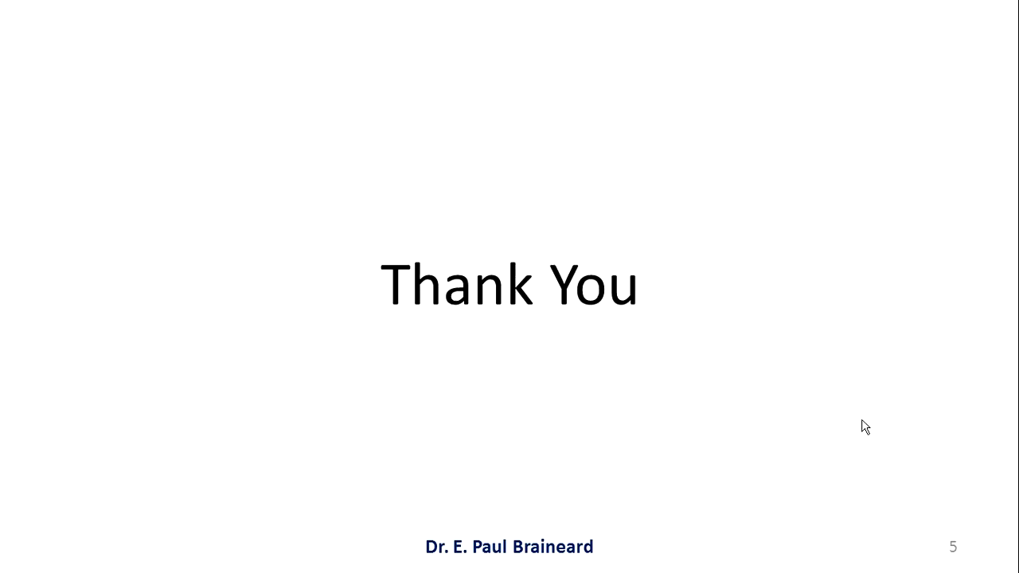